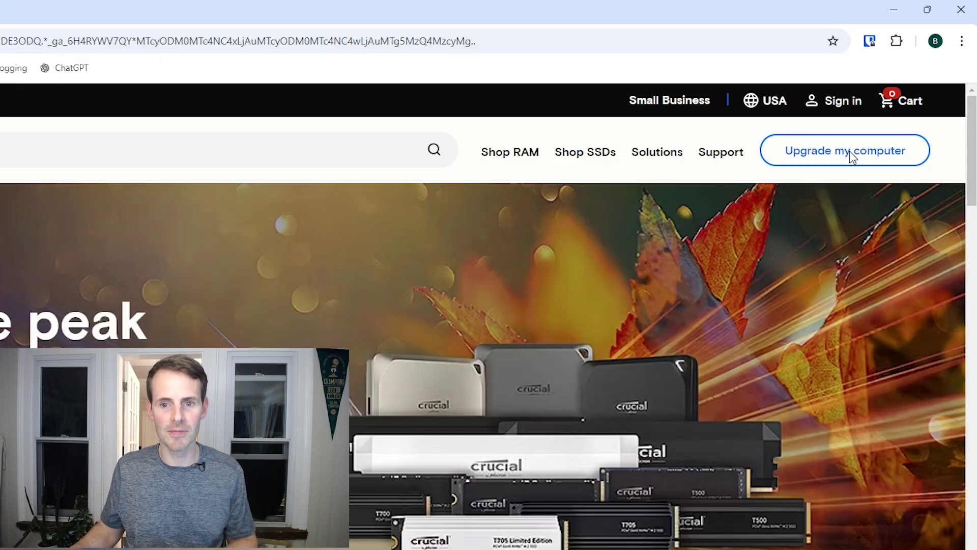
left_click(847, 152)
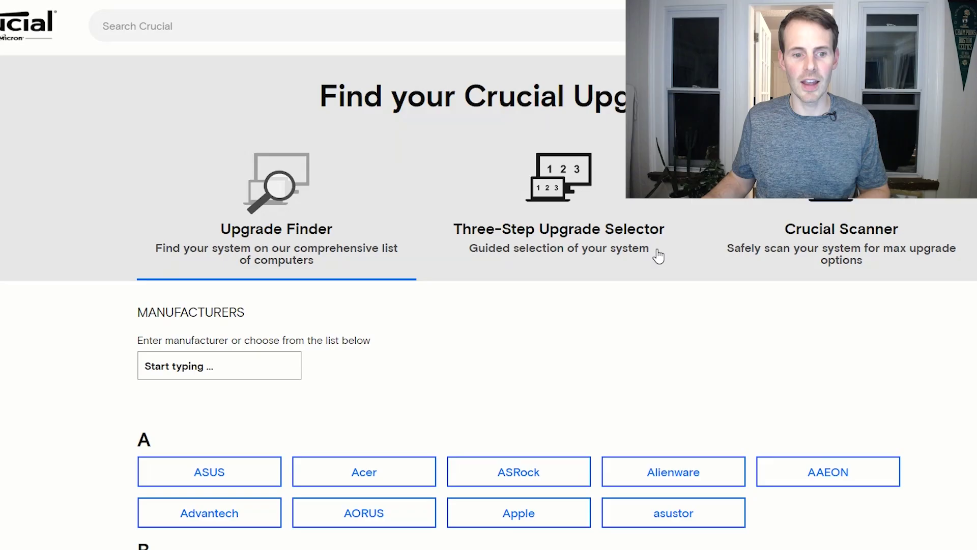
scroll(656, 254, "down", 3)
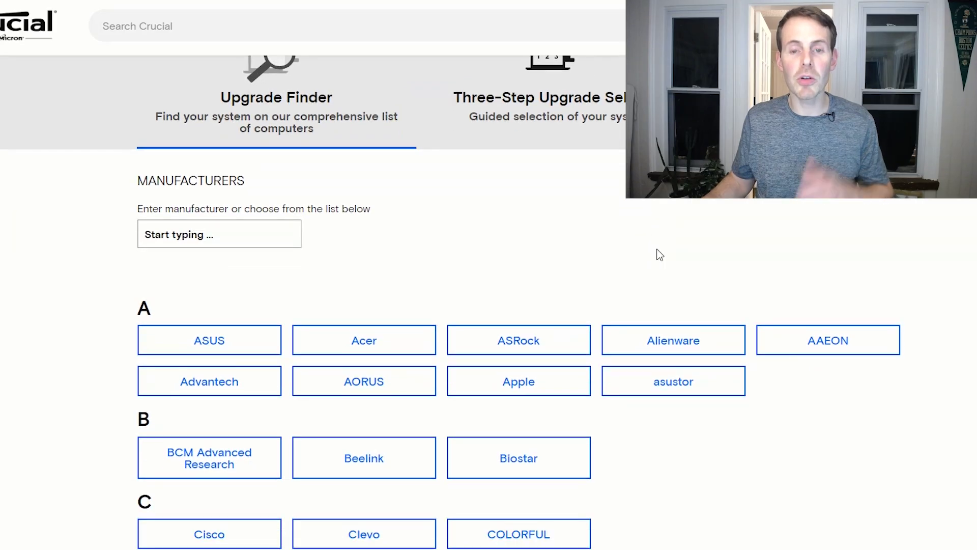
left_click(258, 240)
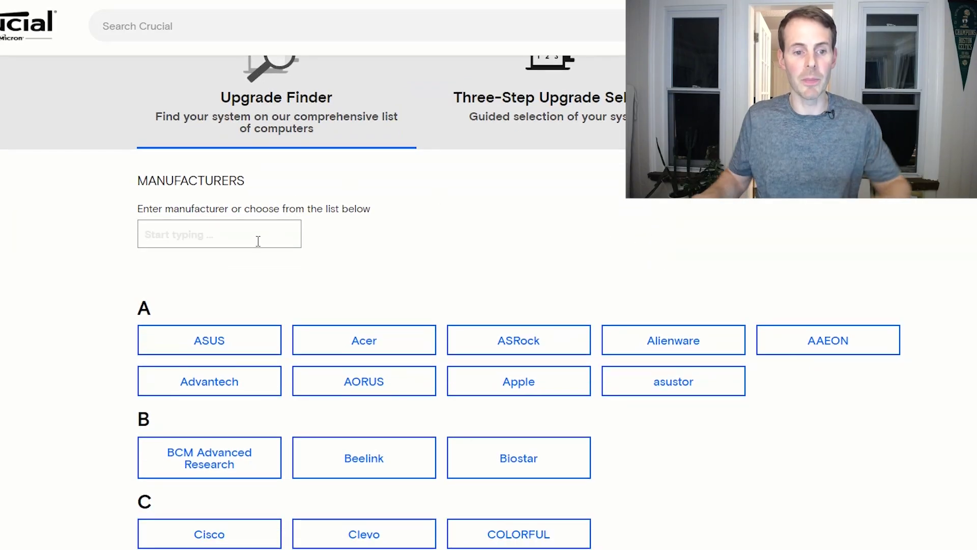
type("dell")
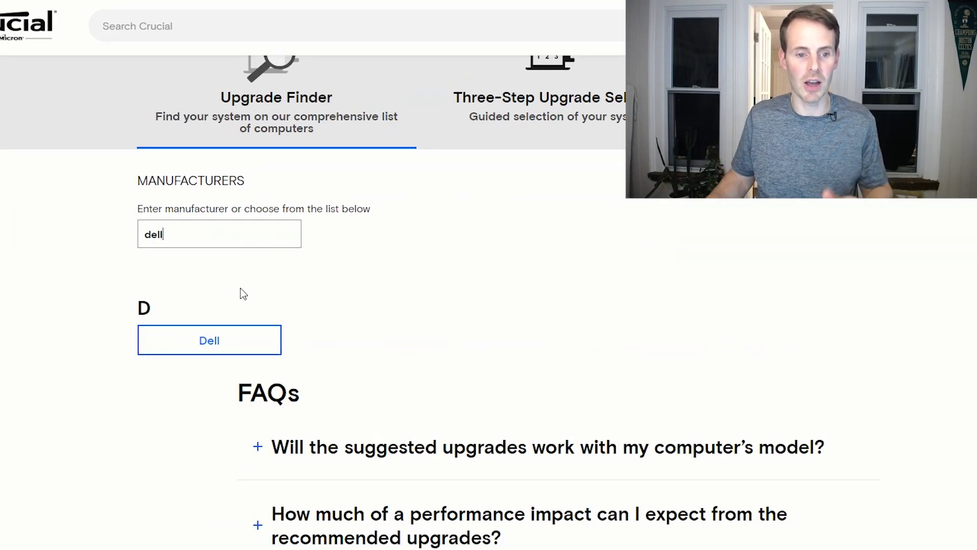
left_click(233, 344)
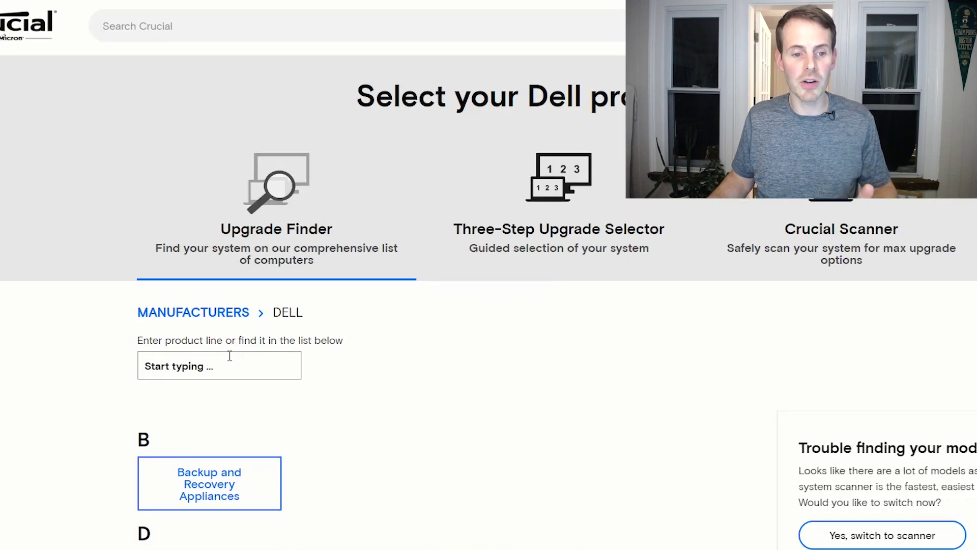
- Filter the Dell product lines for "inspiron" and choose Inspiron Laptops/Notebooks
left_click(227, 372)
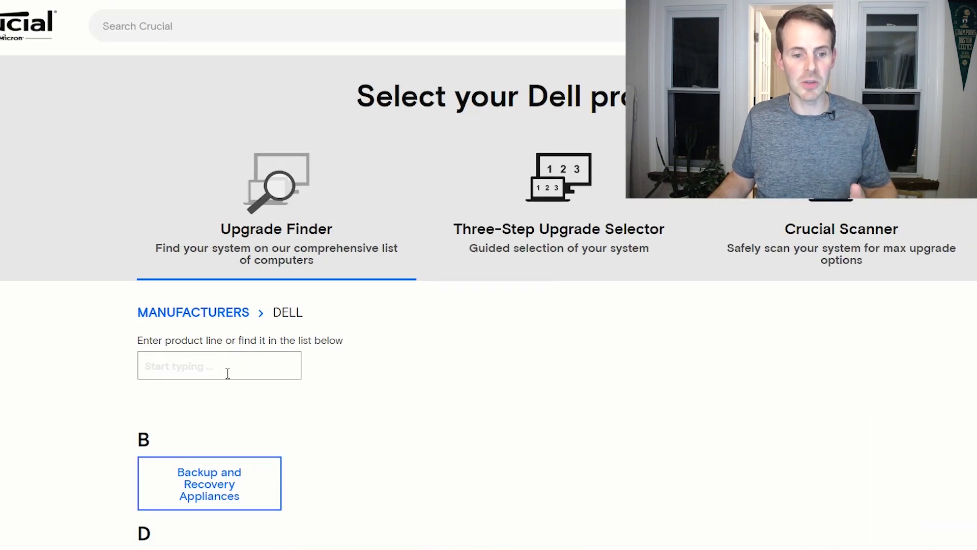
type("inspi")
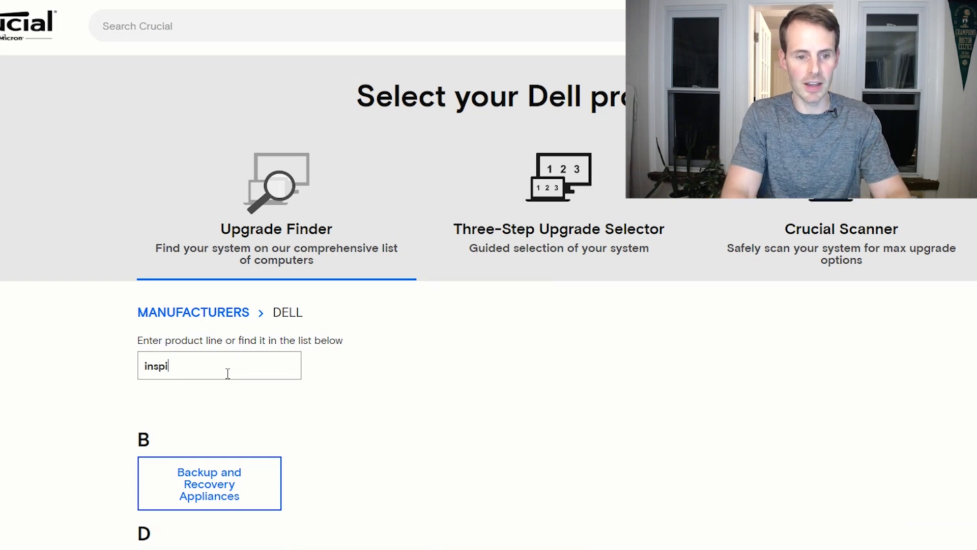
type("ron")
scroll(228, 393, "down", 1)
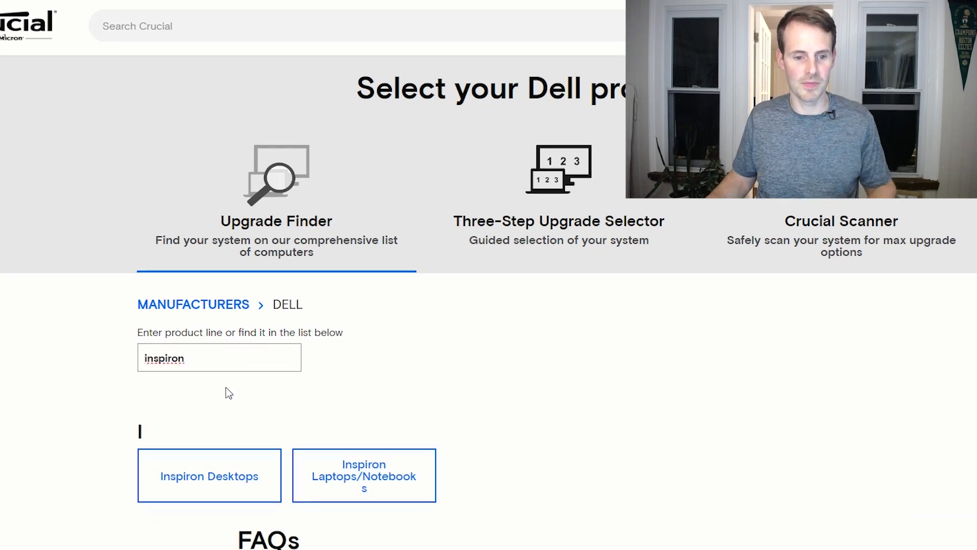
left_click(367, 430)
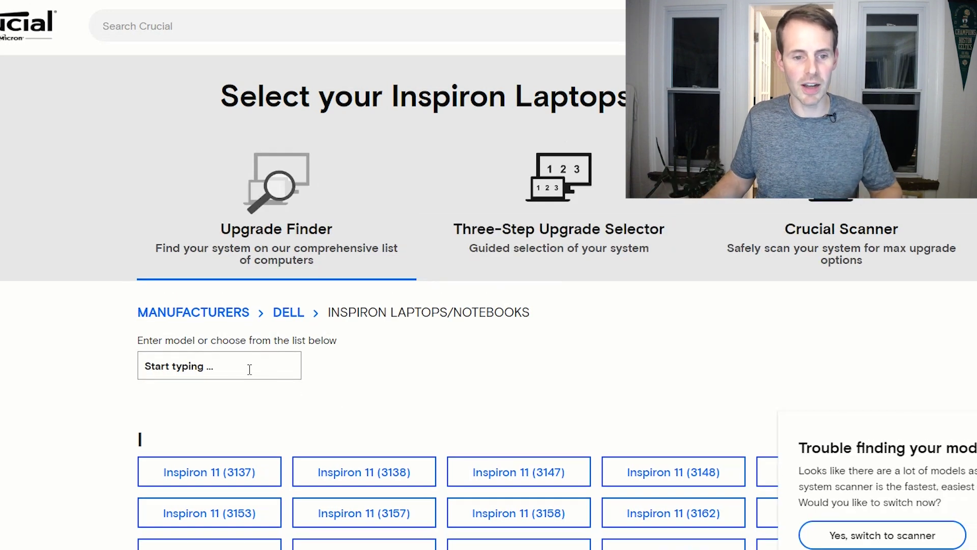
- Find model 3580, open the Inspiron 3580 compatibility page and view its storage specifications
left_click(249, 368)
type("3580")
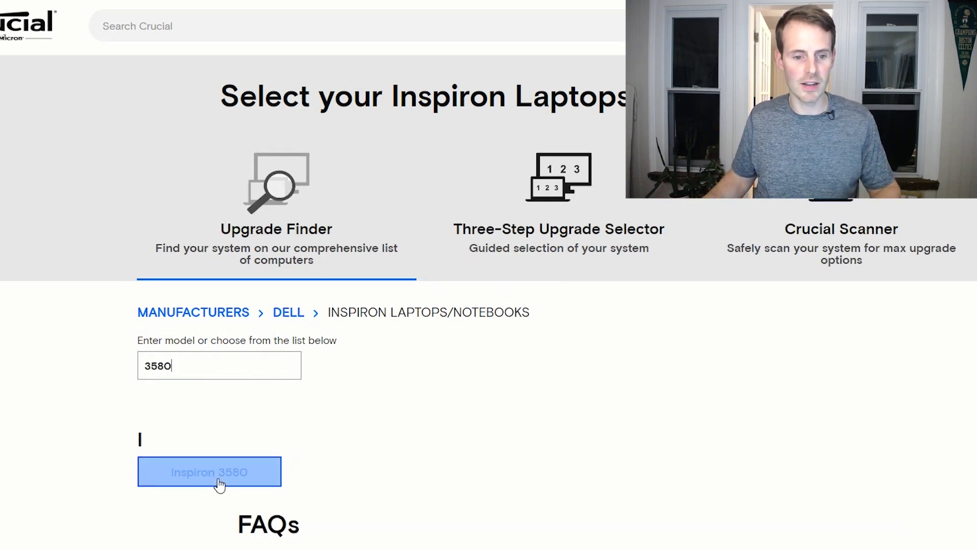
left_click(220, 481)
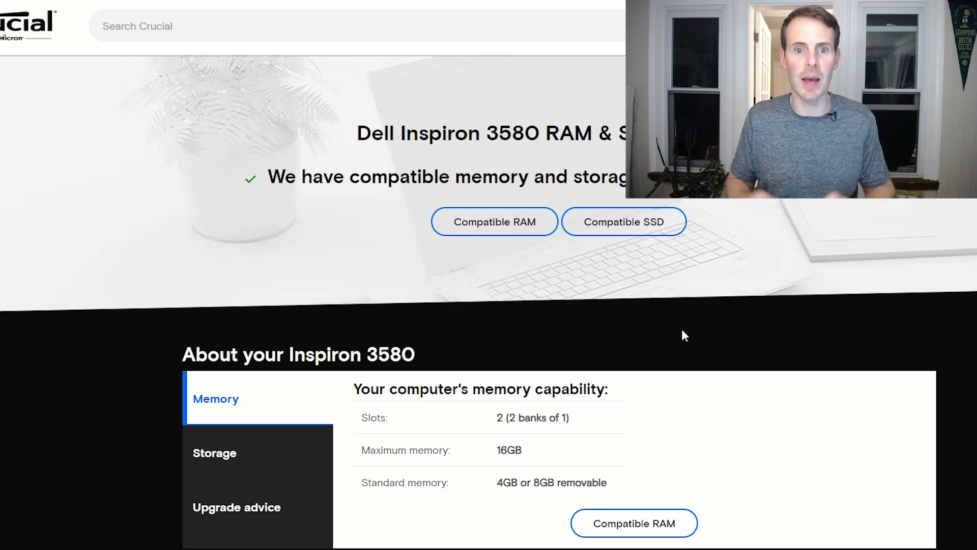
left_click(285, 459)
scroll(556, 369, "down", 1)
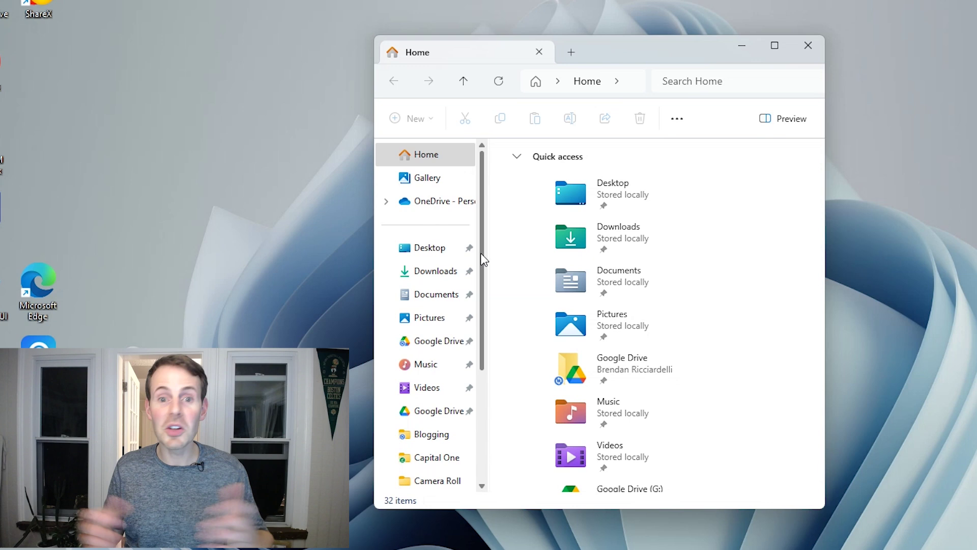
- Show the drives under This PC in File Explorer and select the OS (C:) drive
scroll(453, 252, "down", 4)
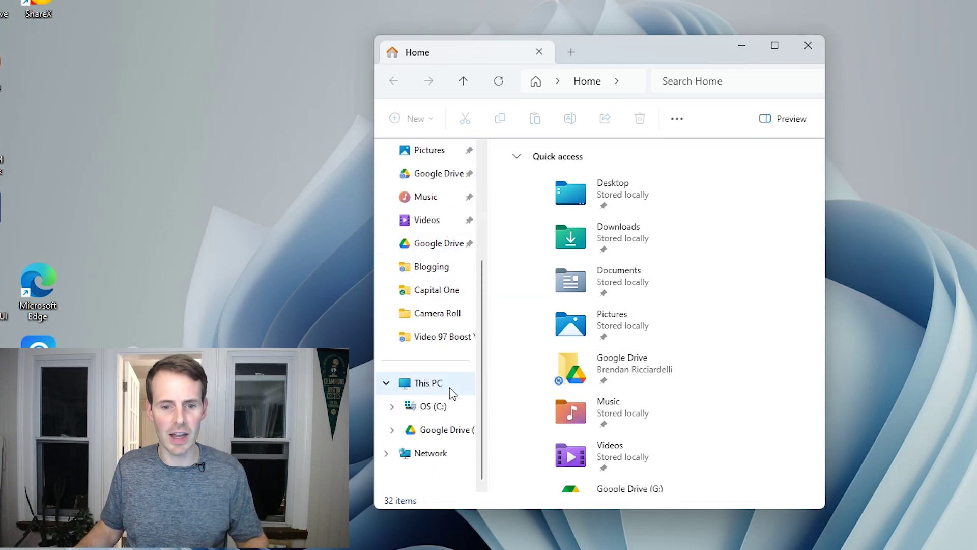
left_click(437, 390)
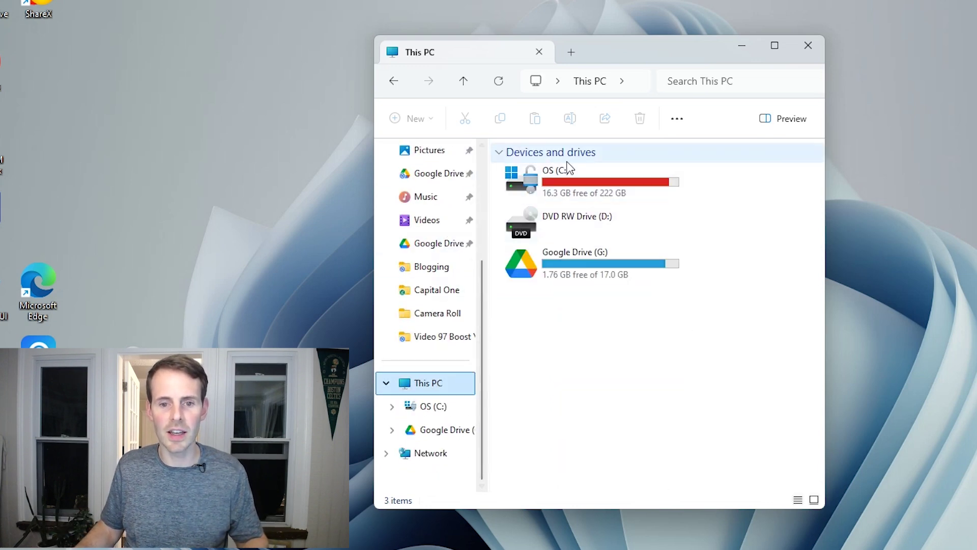
left_click(594, 191)
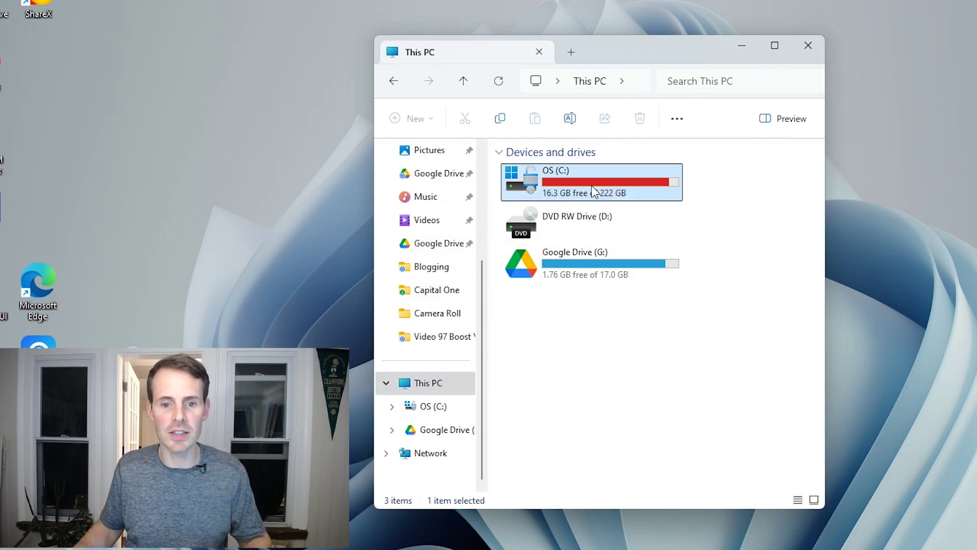
- Open the OS (C:) drive's properties and select the Toshiba NVMe disk in its hardware list to identify the installed drive
right_click(592, 186)
left_click(656, 374)
left_click_drag(732, 200, 644, 117)
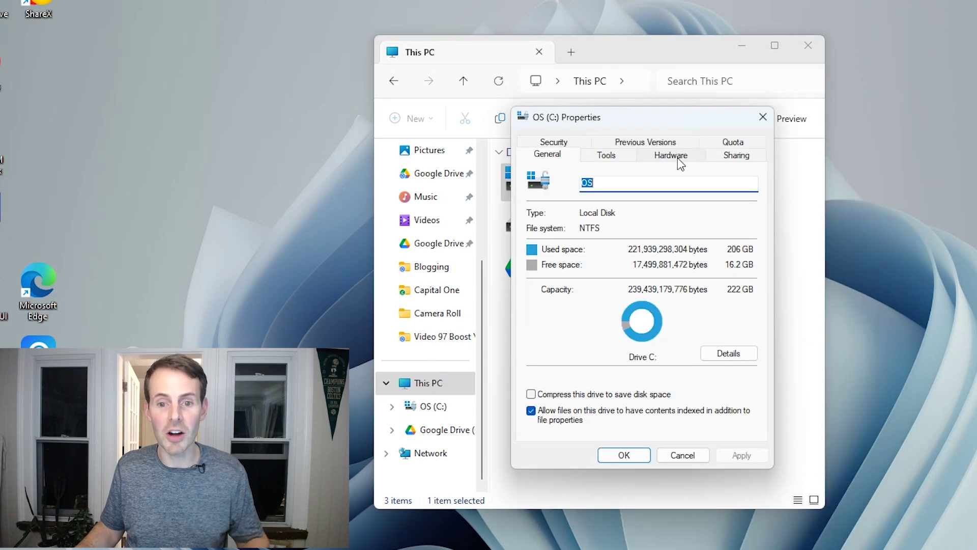
left_click(678, 159)
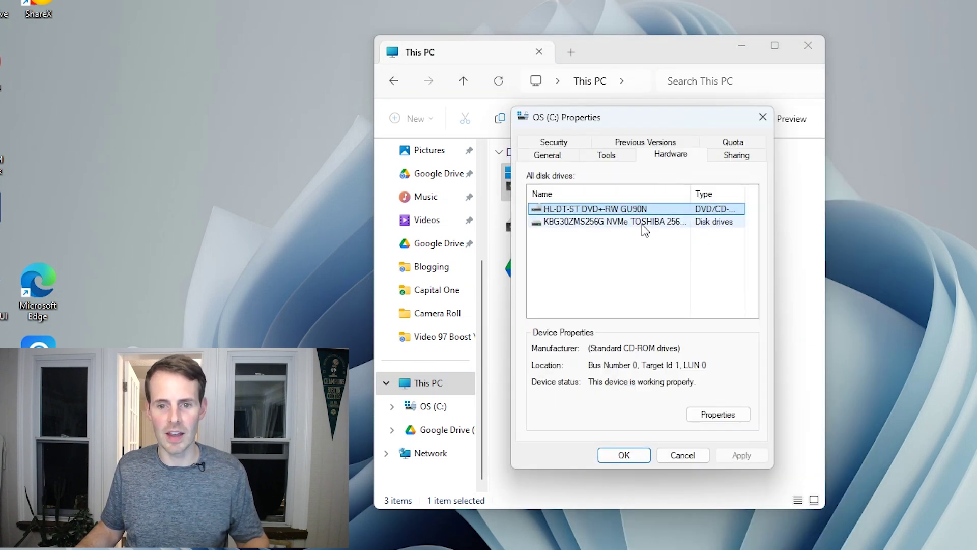
left_click(601, 224)
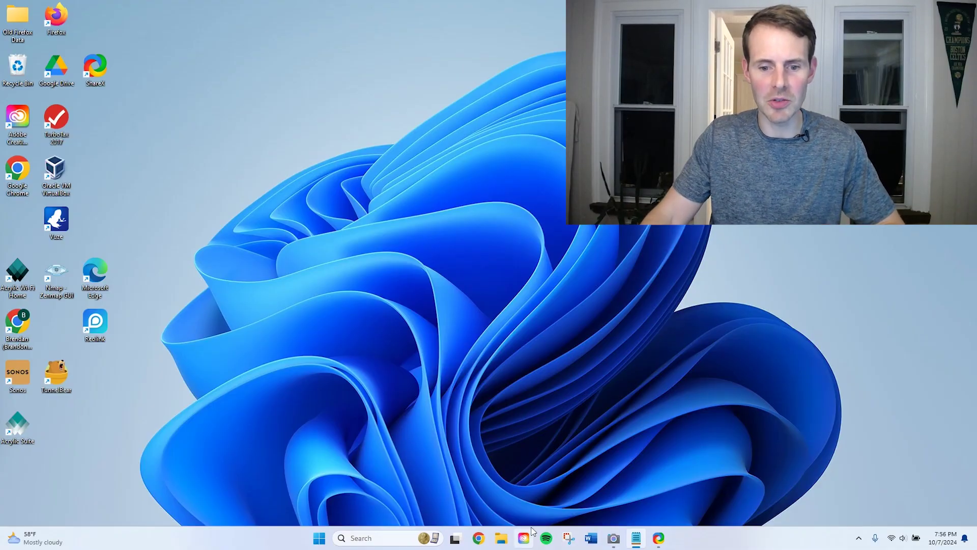
- Check File Explorer's This PC view for the newly installed drive, and close the window
left_click(502, 538)
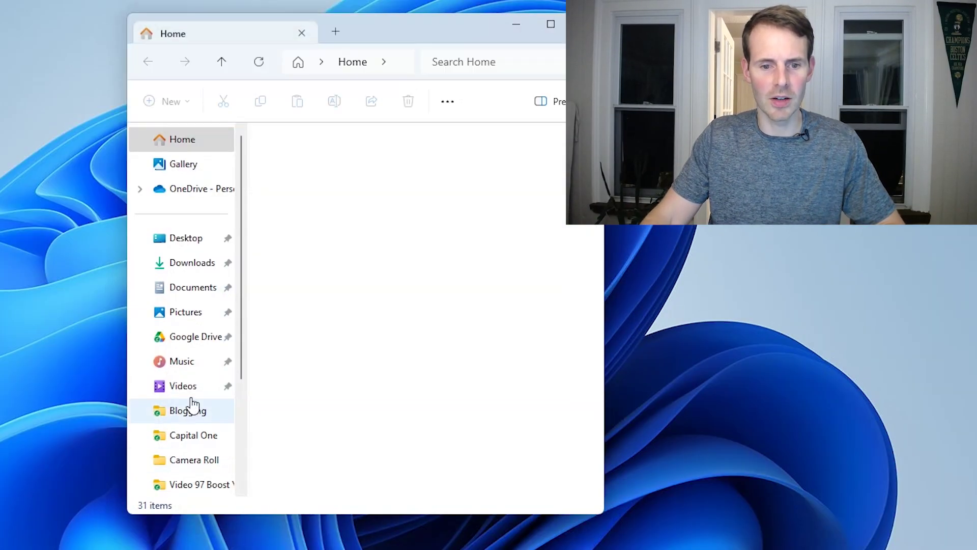
scroll(188, 377, "down", 3)
left_click(184, 382)
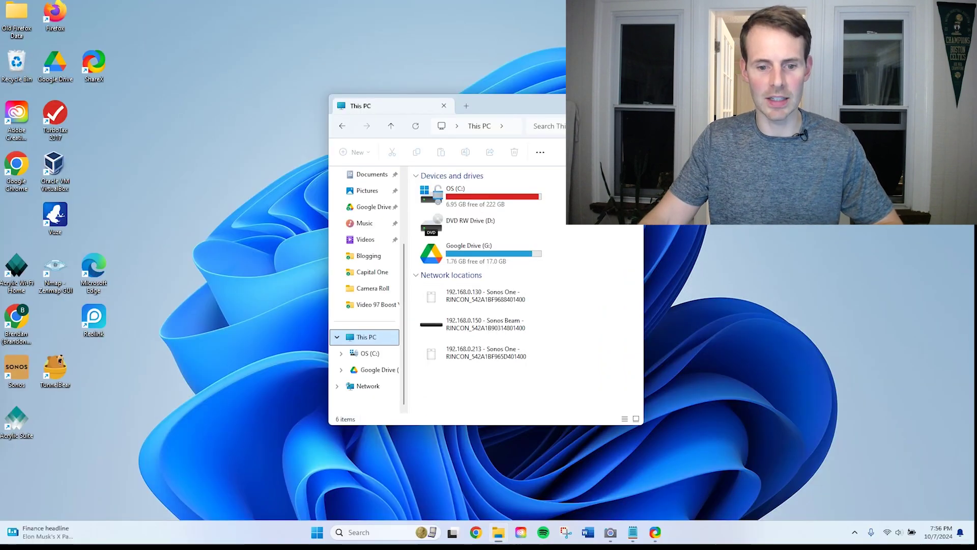
key("alt+F4")
- Search Windows for "disk", open Create and format hard disk partitions, and initialize Disk 0 with the GPT partition style
left_click(387, 529)
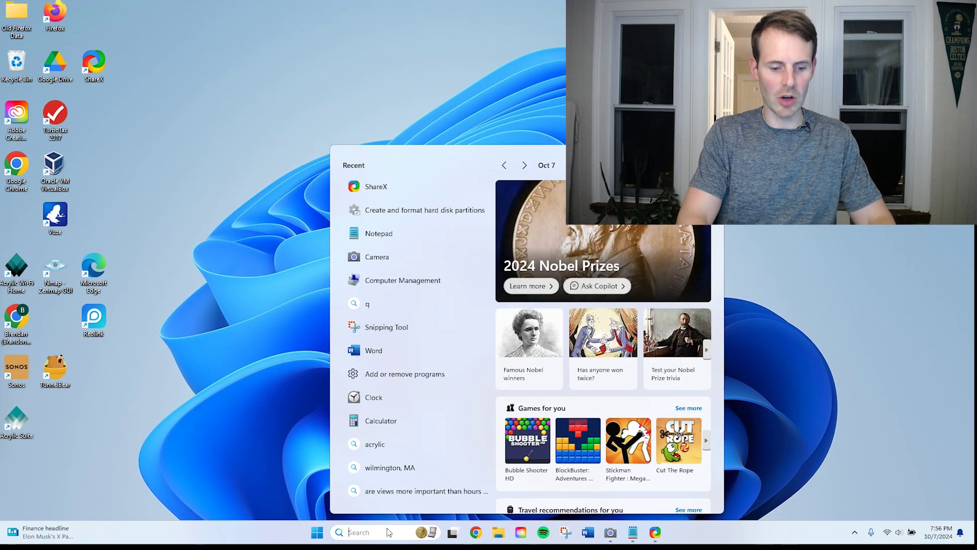
type("disk")
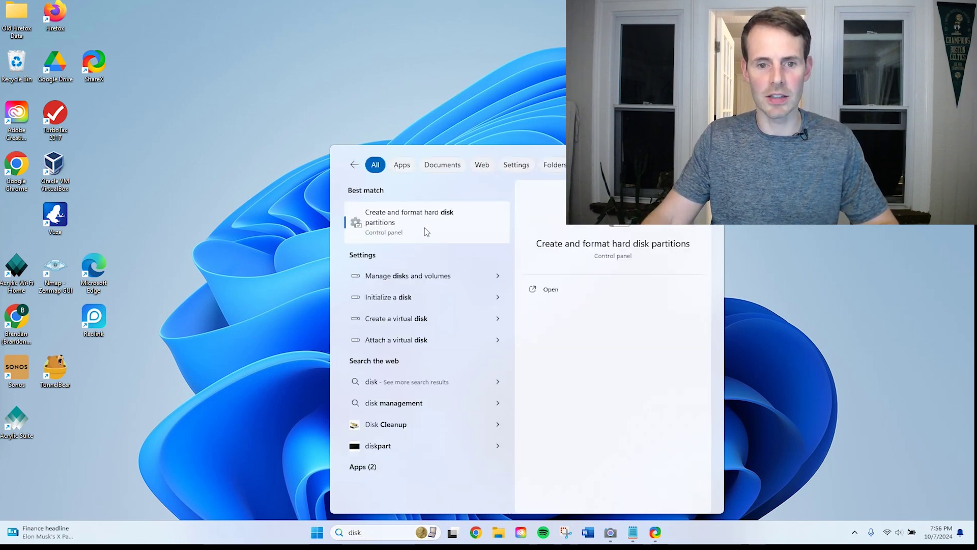
left_click(425, 229)
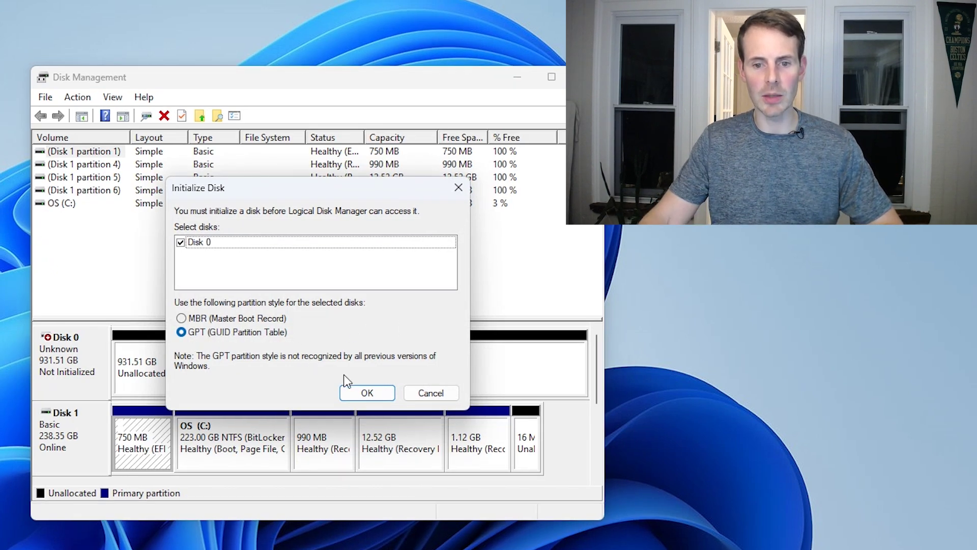
left_click(363, 394)
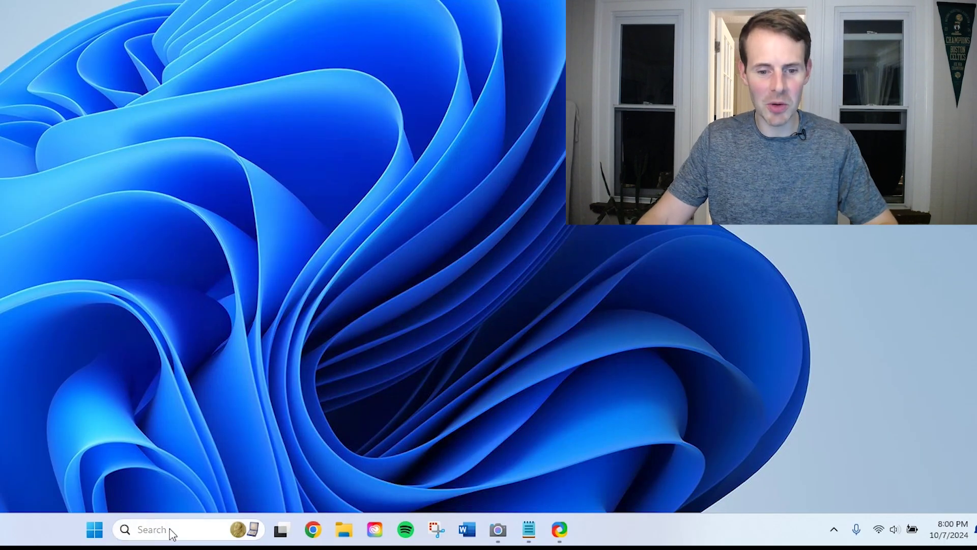
- Open Windows' Manage disks and volumes settings and start a simple volume in the unallocated space of the CT1000BX500SSD1 disk
left_click(172, 533)
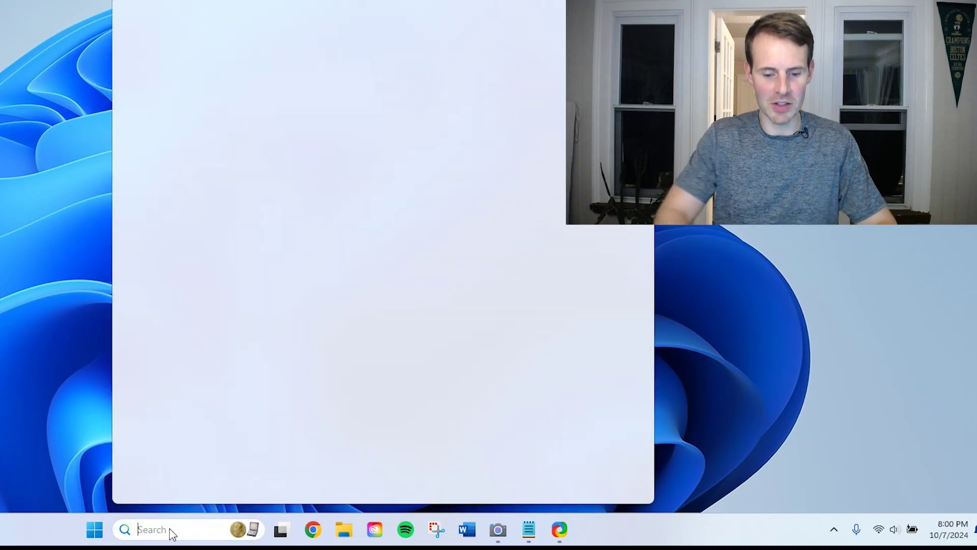
type("disk")
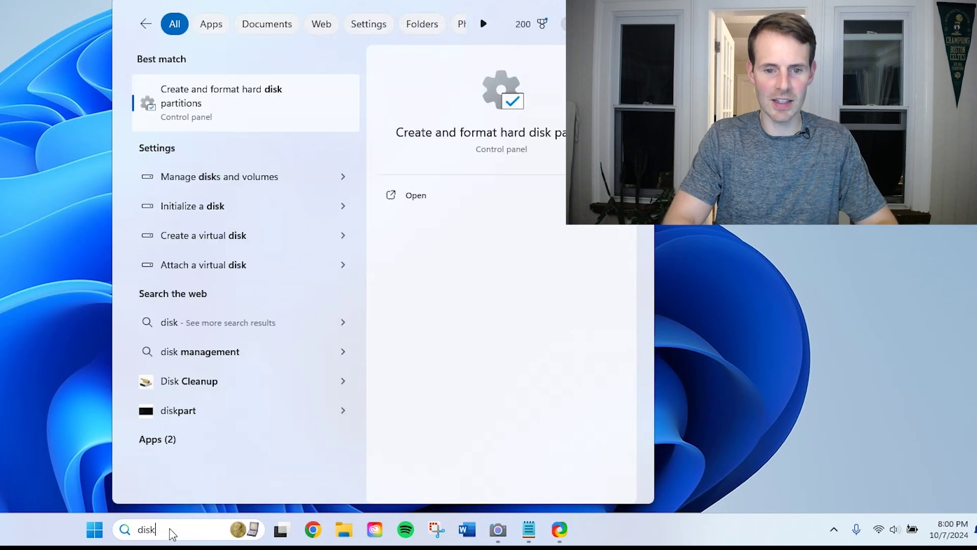
left_click(264, 182)
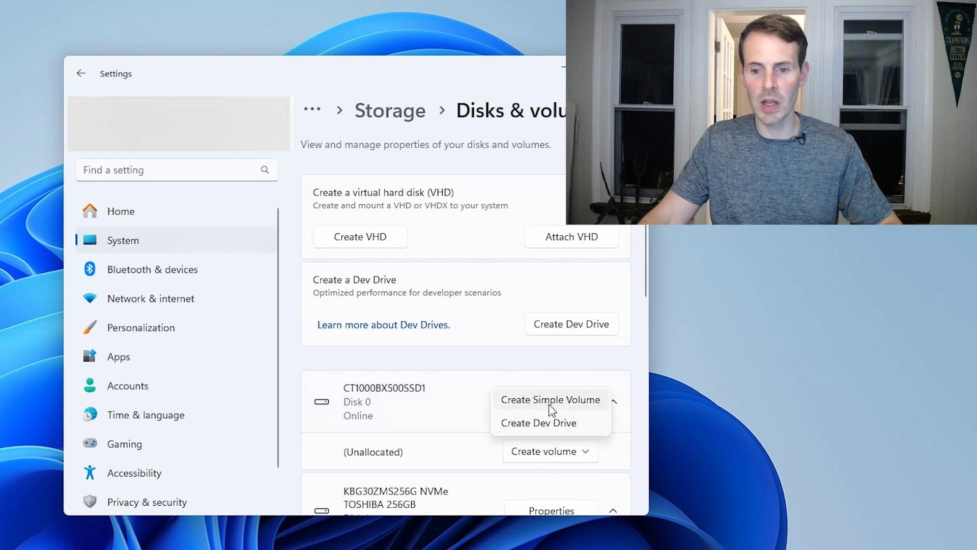
left_click(548, 402)
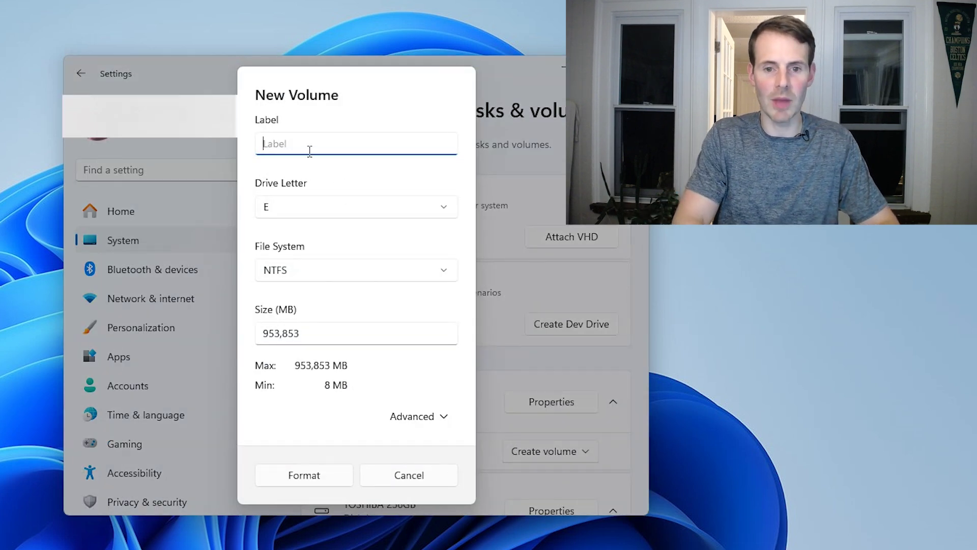
- Label the new volume Backup and assign it drive letter B
type("Nackup")
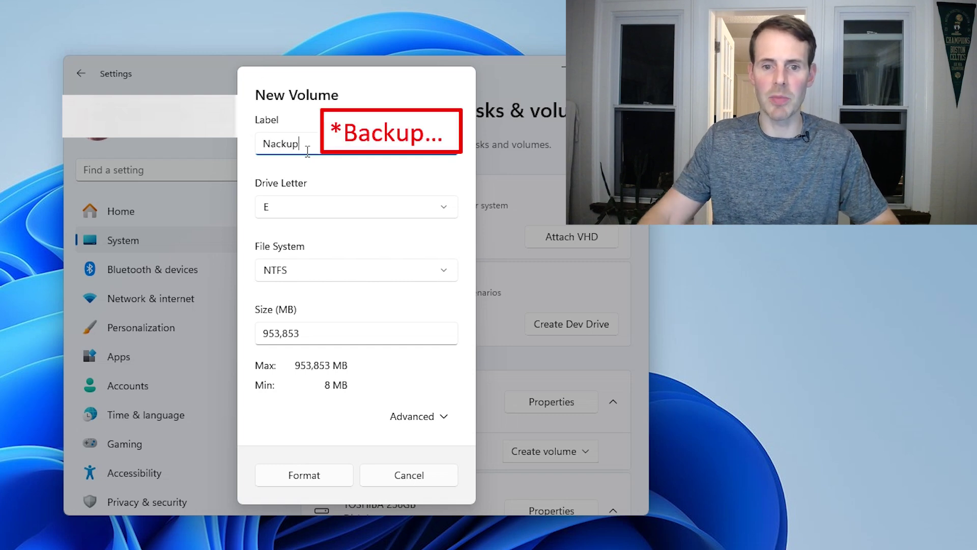
left_click(285, 206)
left_click(285, 155)
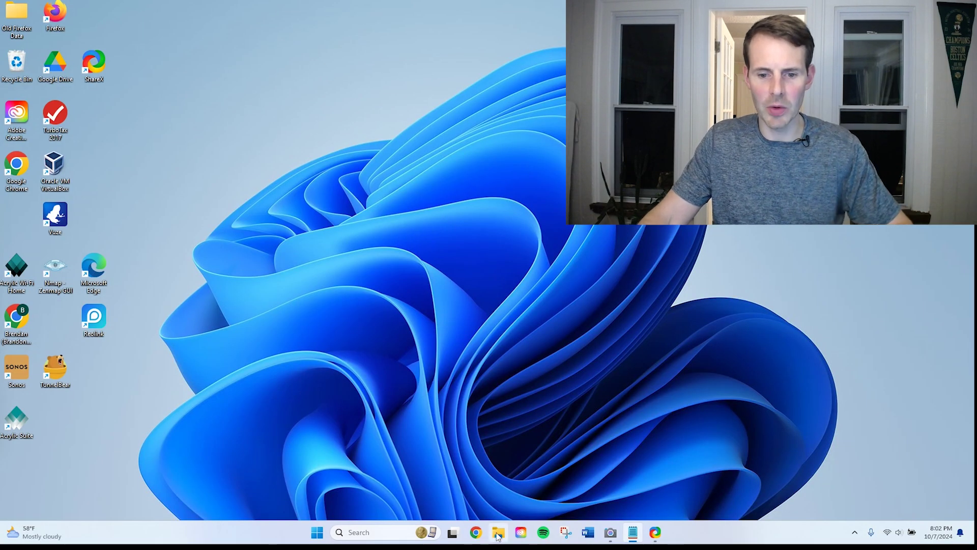
- Open This PC in File Explorer and check the free space and total size of the Backup (B:) drive
left_click(498, 533)
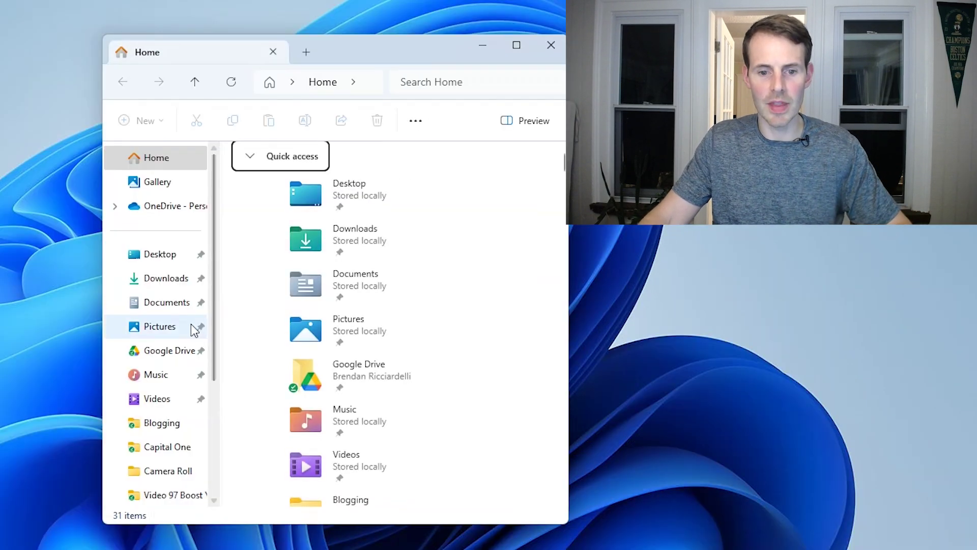
scroll(389, 294, "down", 3)
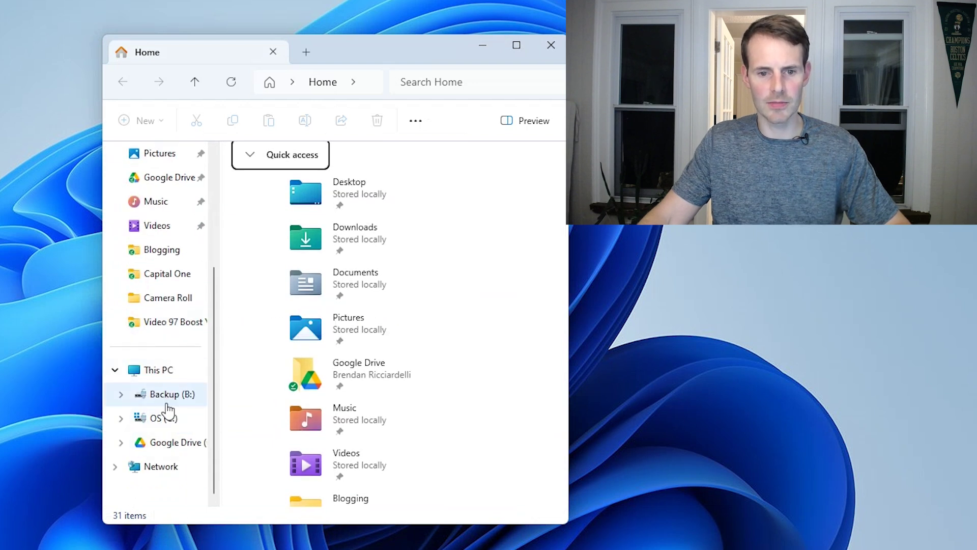
left_click(162, 371)
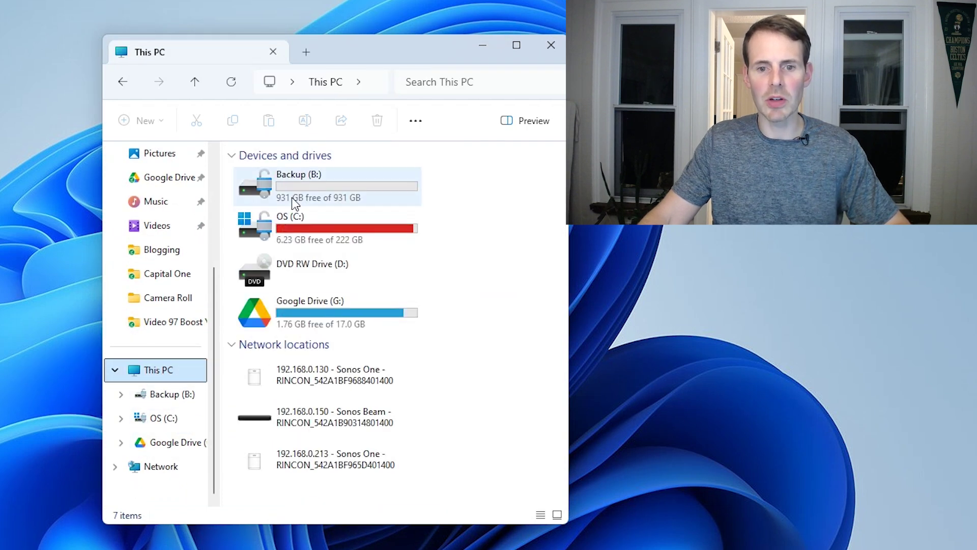
mouse_move(295, 185)
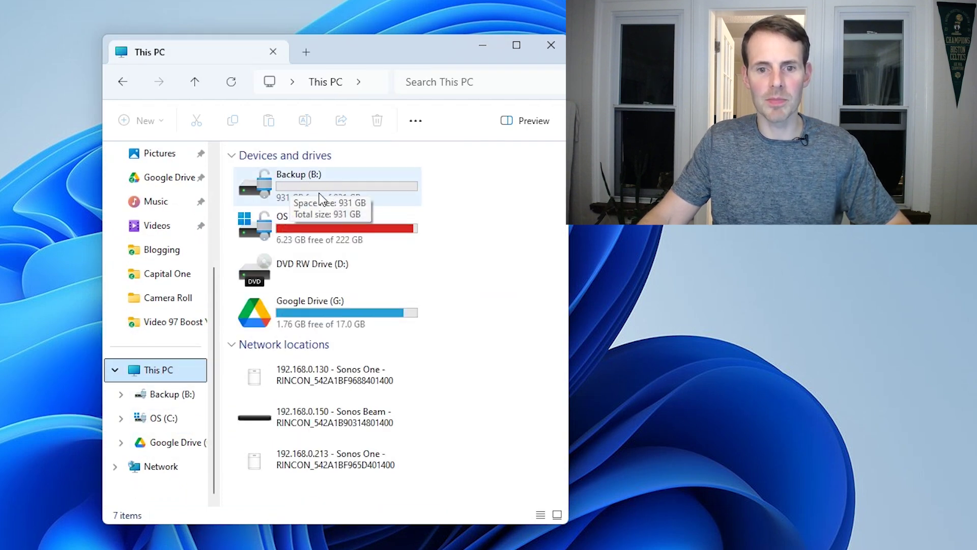